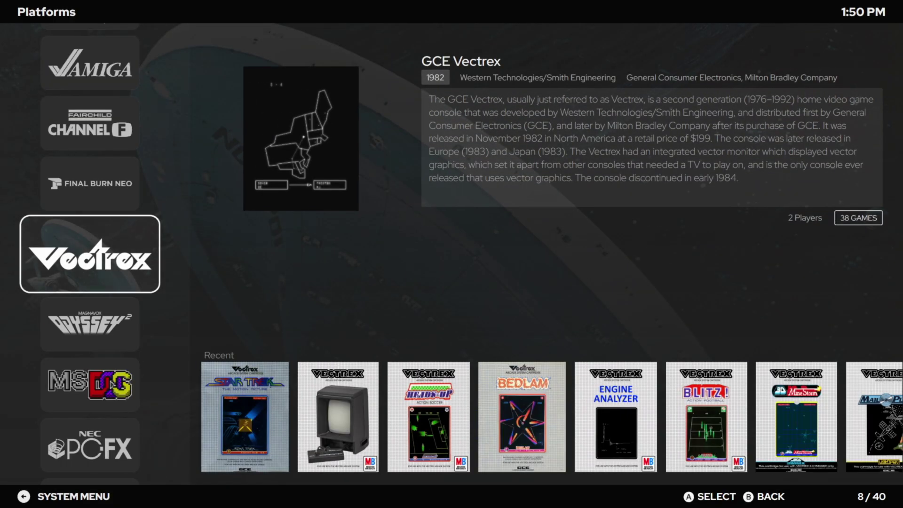
# Move the platform selection from Vectrex down to Magnavox Odyssey², then let it idle
pyautogui.press('Down')
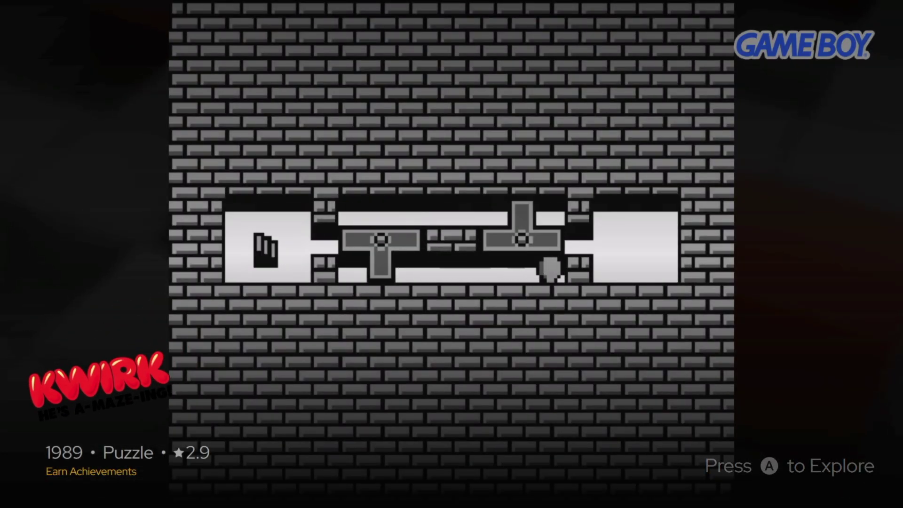
# Exit the Kwirk screensaver, view Captain Commando's game details, then return to Platforms
pyautogui.press('Escape')
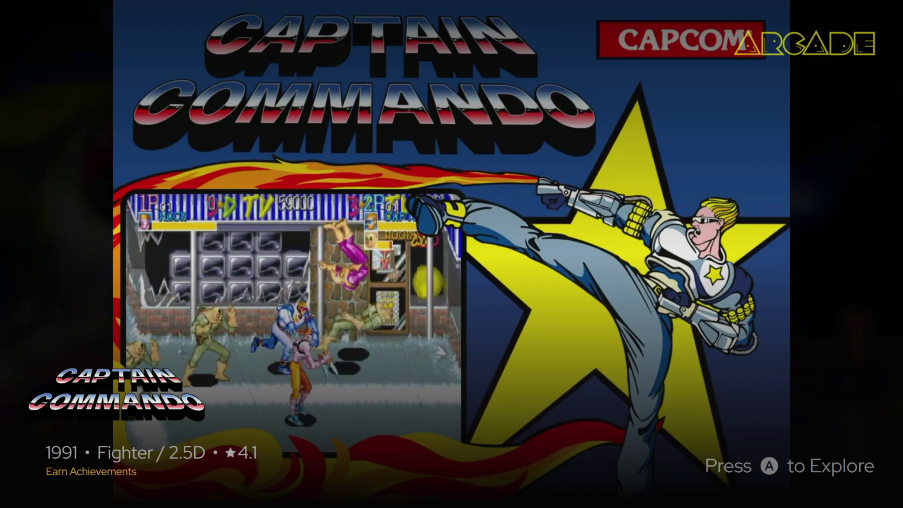
pyautogui.press('Return')
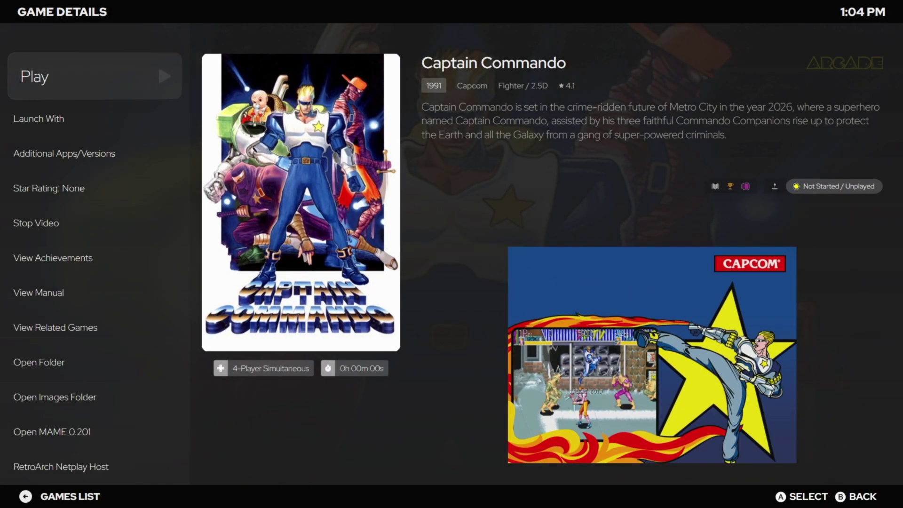
pyautogui.press('Escape')
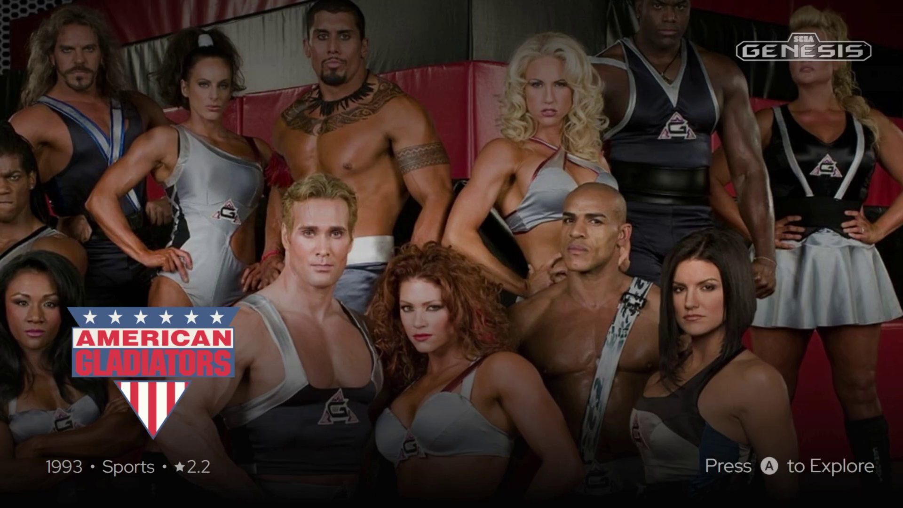
# Exit the American Gladiators screensaver and enter the Screensaver settings under Options
pyautogui.press('Escape')
pyautogui.press('Escape')
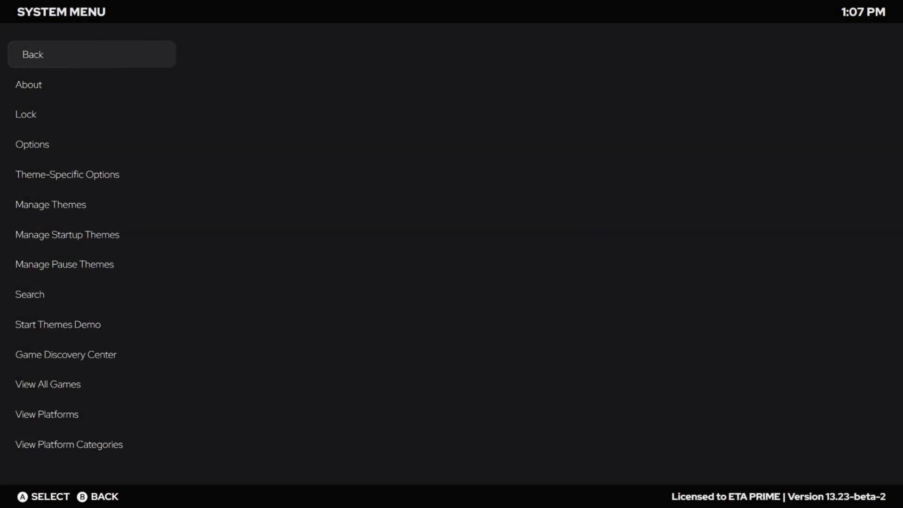
pyautogui.press('Down')
pyautogui.press('Down')
pyautogui.press('Down')
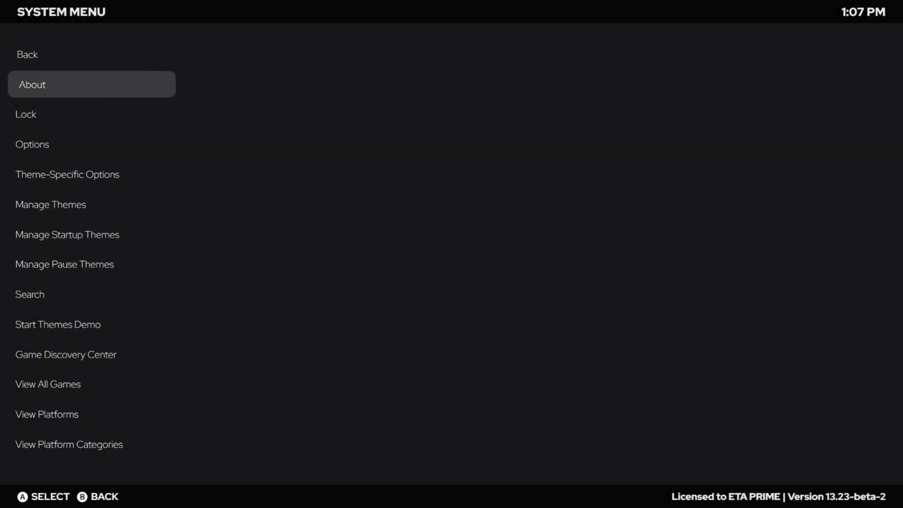
pyautogui.press('Return')
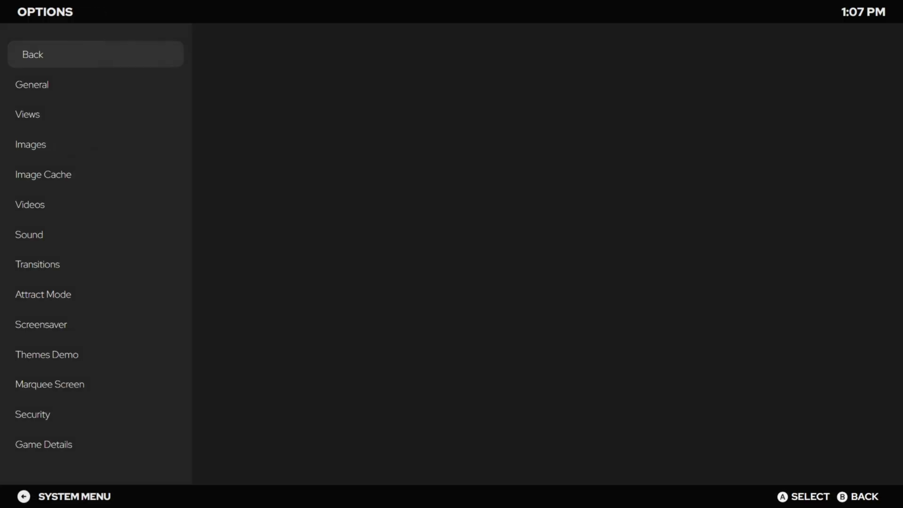
pyautogui.press('Down')
pyautogui.press('Down')
pyautogui.press('Down')
pyautogui.press('Down')
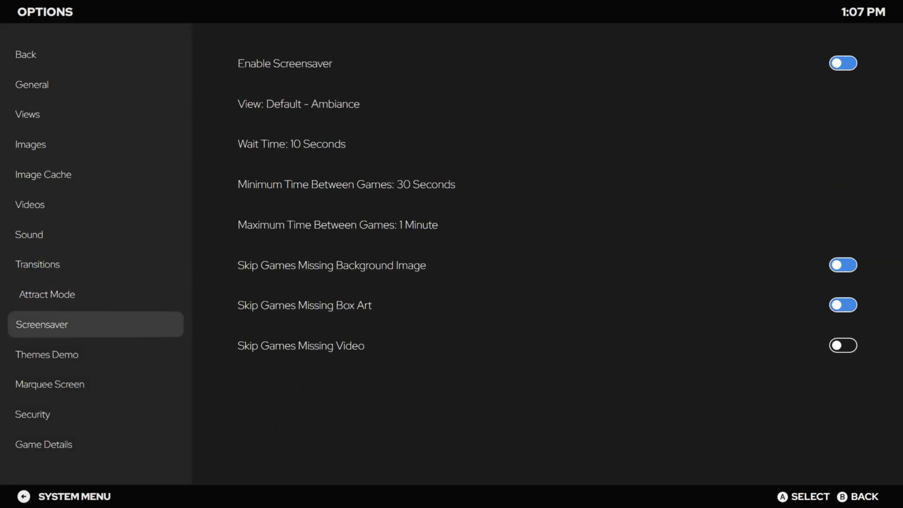
pyautogui.press('Right')
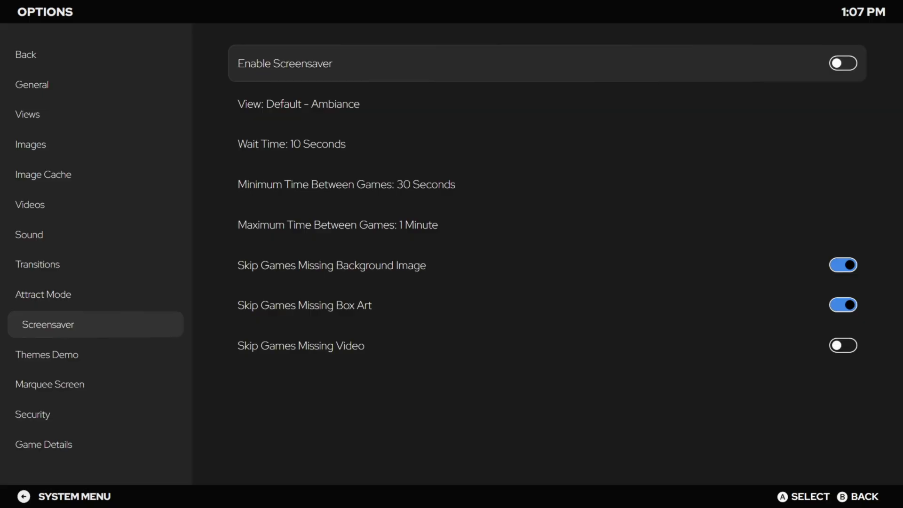
# Change the screensaver view from Ambiance to Default - Gallery
pyautogui.press('Down')
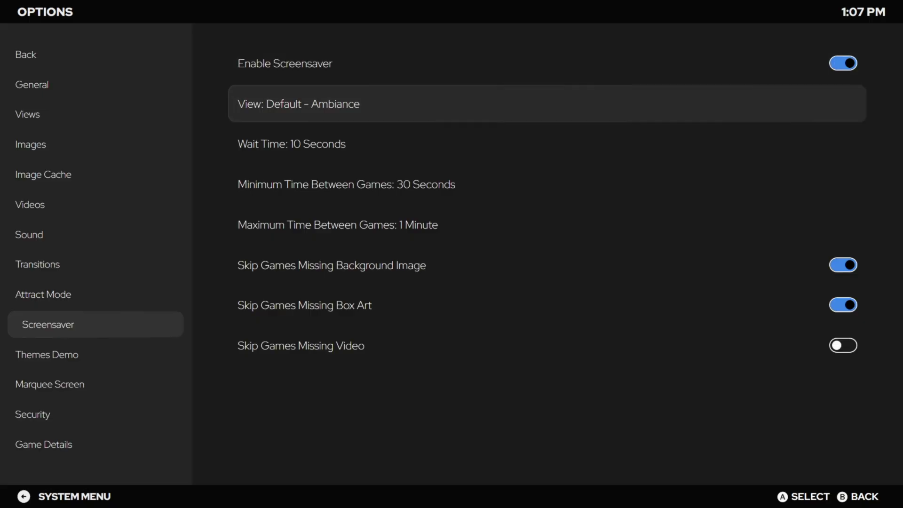
pyautogui.press('Return')
pyautogui.press('Down')
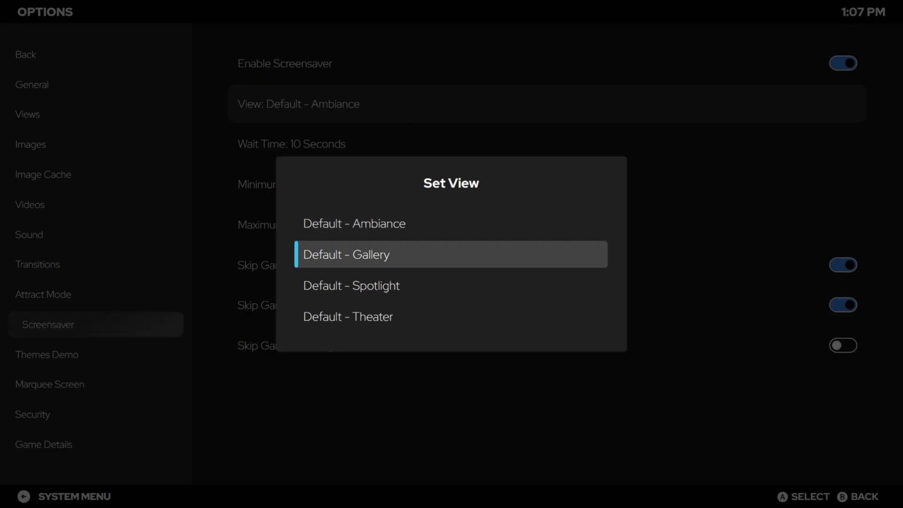
pyautogui.press('Down')
pyautogui.press('Down')
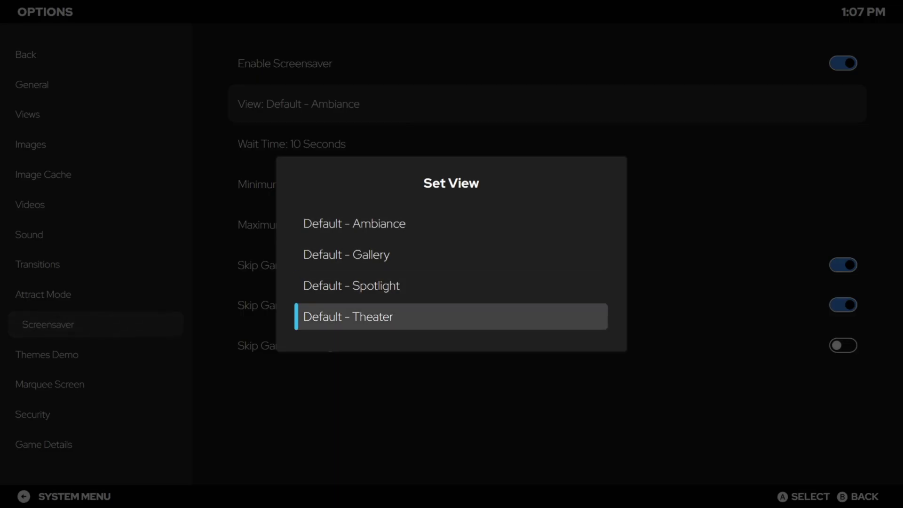
pyautogui.press('Up')
pyautogui.press('Up')
pyautogui.press('Return')
# Keep the wait time at 10 Seconds and minimum time between games at 30 Seconds
pyautogui.press('Down')
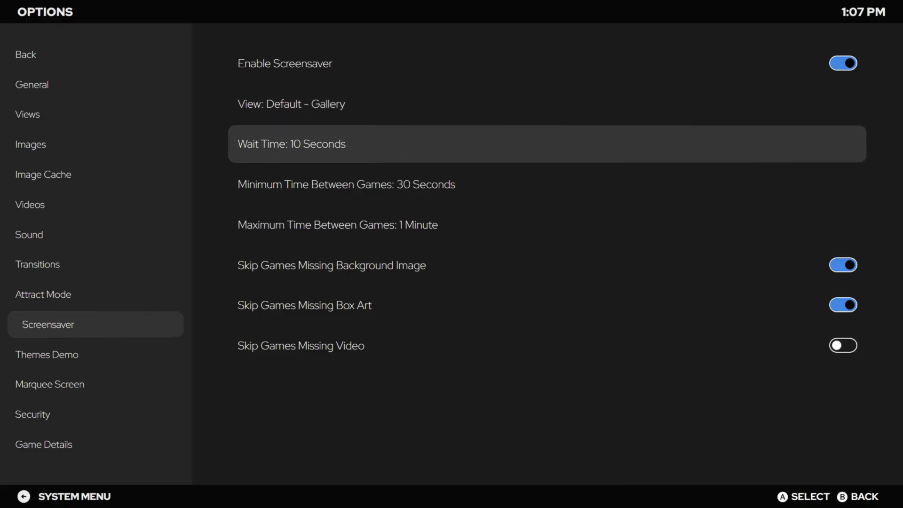
pyautogui.press('Return')
pyautogui.press('Down')
pyautogui.press('Down')
pyautogui.press('Down')
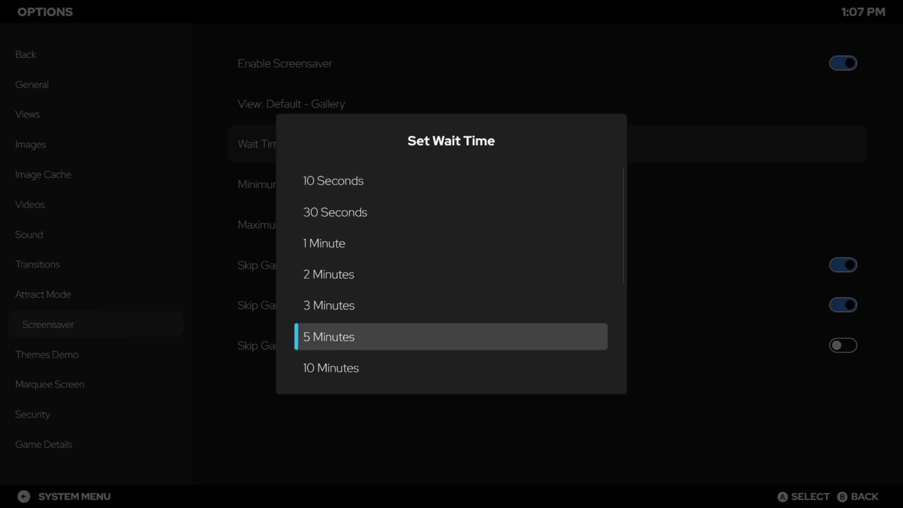
pyautogui.press('Up')
pyautogui.press('Up')
pyautogui.press('Up')
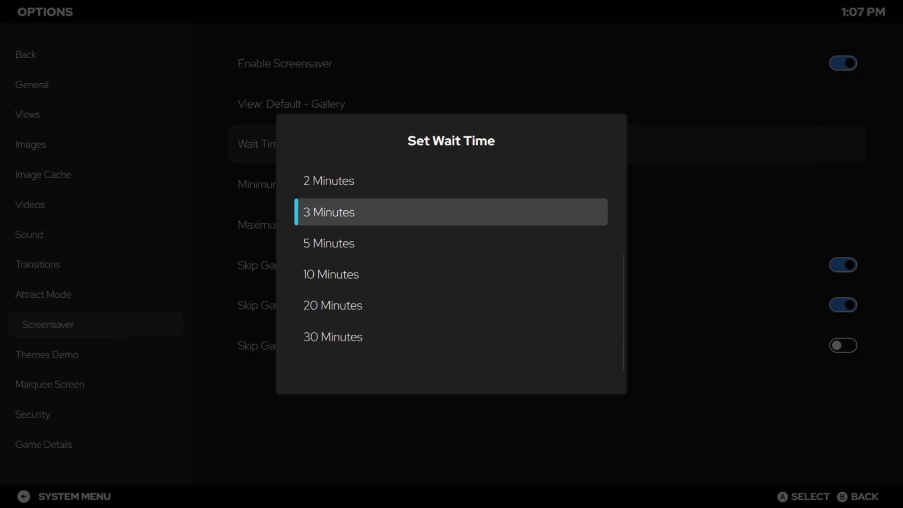
pyautogui.press('Return')
pyautogui.press('Down')
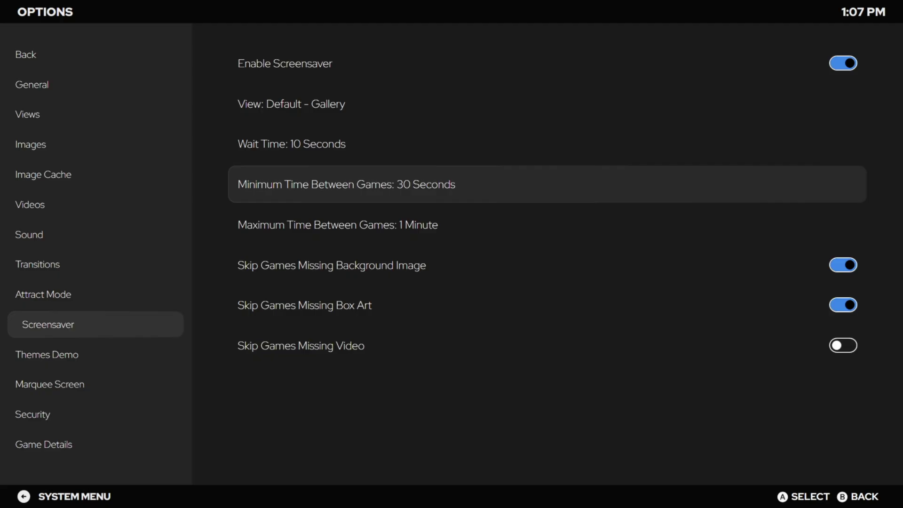
pyautogui.press('Down')
pyautogui.press('Up')
pyautogui.press('Return')
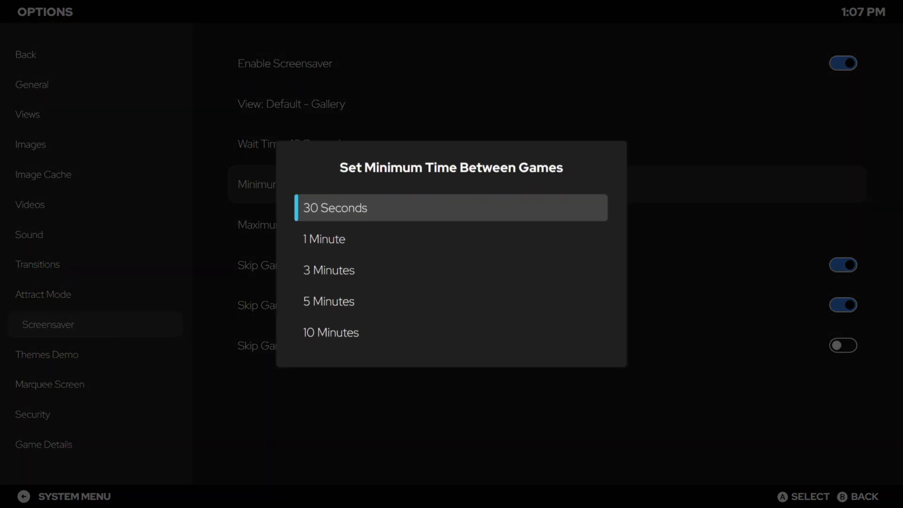
pyautogui.press('Return')
# Set the maximum time between games to 30 Seconds
pyautogui.press('Down')
pyautogui.press('Return')
pyautogui.press('Down')
pyautogui.press('Down')
pyautogui.press('Down')
pyautogui.press('Return')
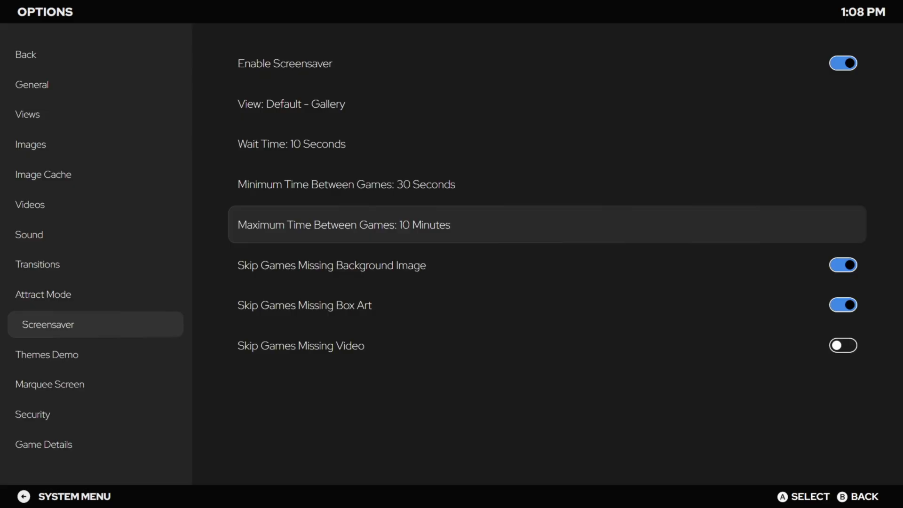
pyautogui.press('Return')
pyautogui.press('Up')
pyautogui.press('Up')
pyautogui.press('Up')
pyautogui.press('Up')
pyautogui.press('Return')
pyautogui.press('Up')
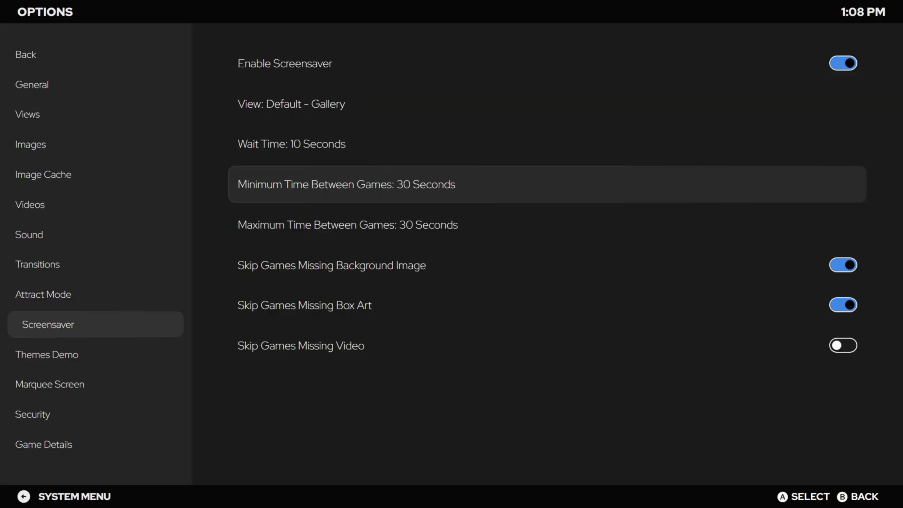
# Switch on Skip Games Missing Video alongside the background-image and box-art skip options
pyautogui.press('Down')
pyautogui.press('Down')
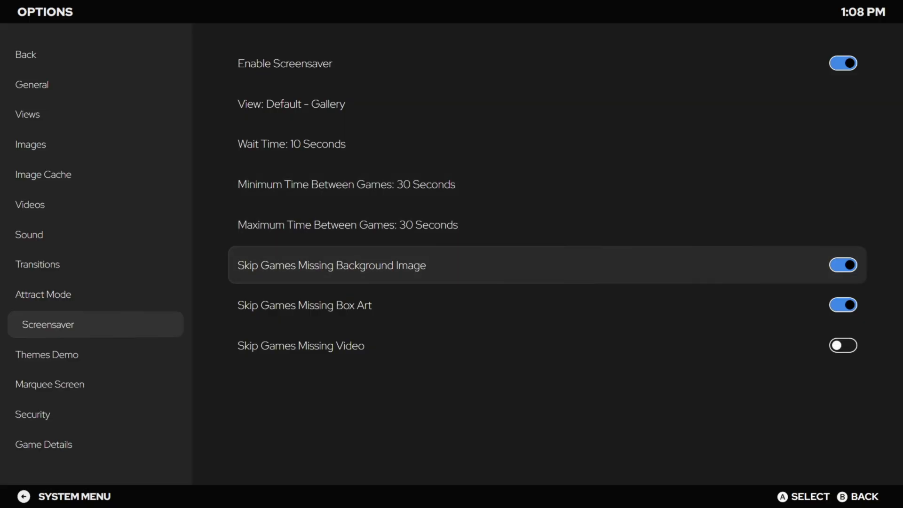
pyautogui.press('Down')
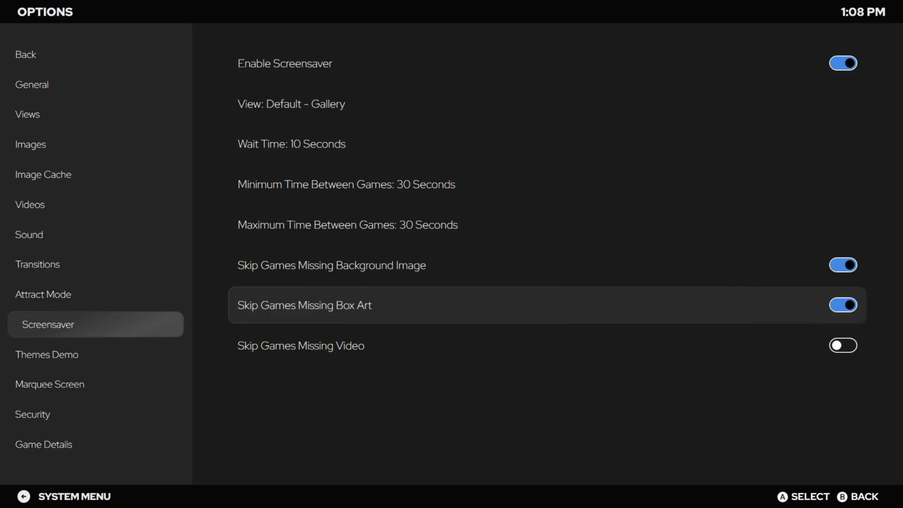
pyautogui.press('Down')
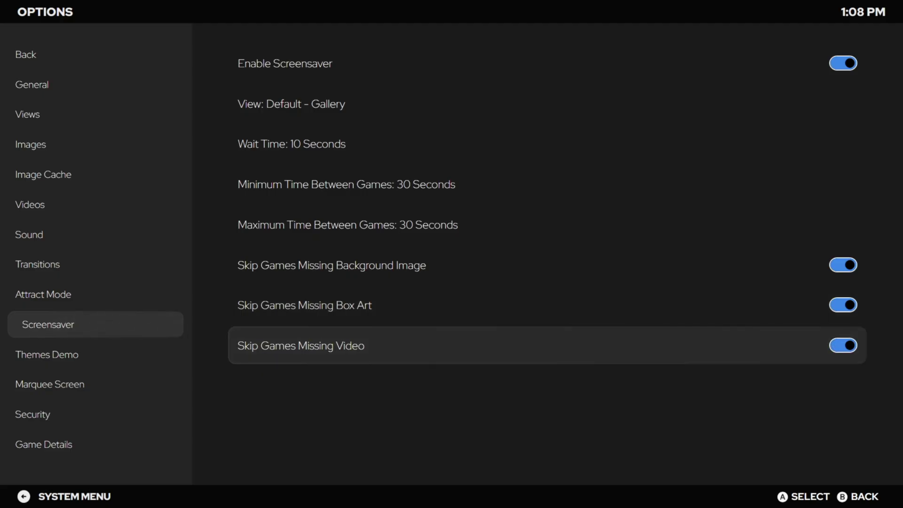
pyautogui.press('Up')
pyautogui.press('Up')
pyautogui.press('Up')
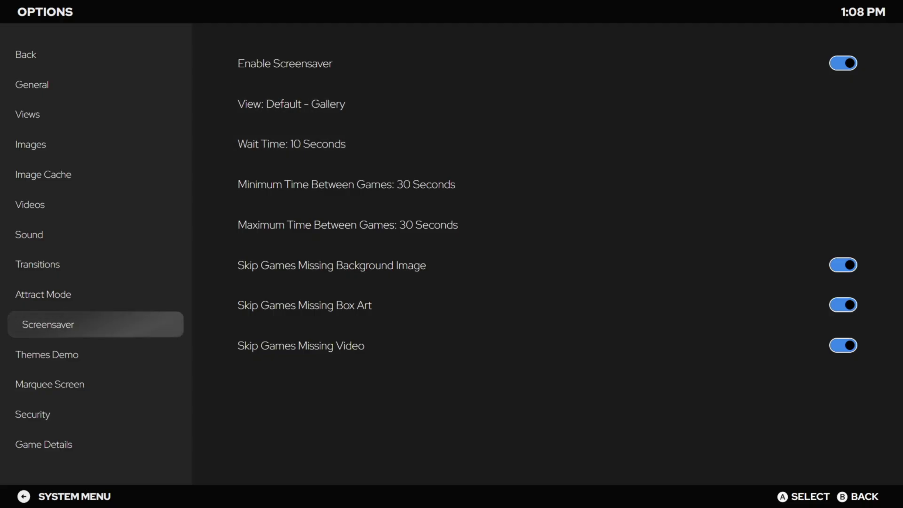
# Close Options and the System Menu, then open the Nintendo 64 platform and wait
pyautogui.press('Escape')
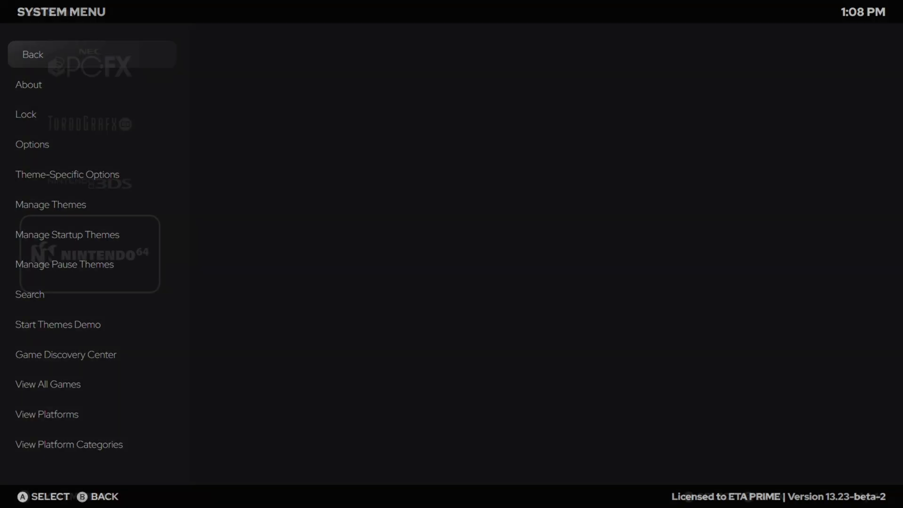
pyautogui.press('Escape')
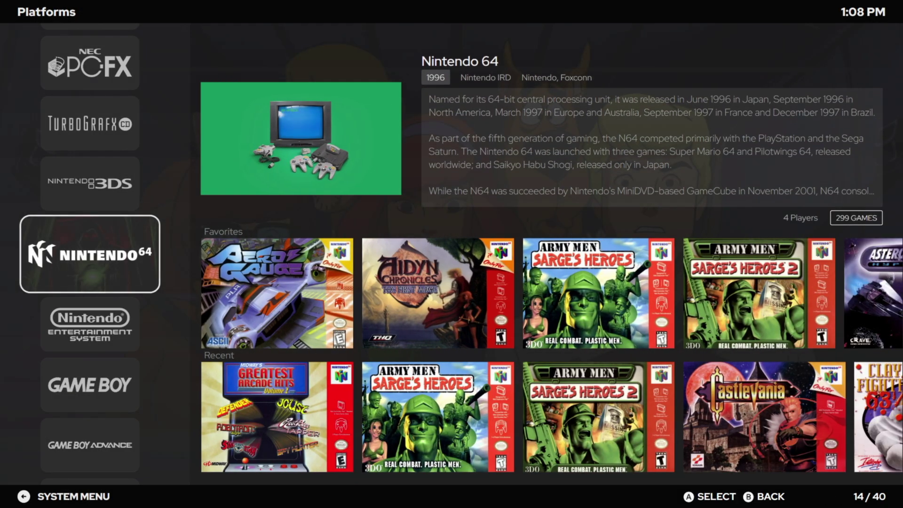
pyautogui.press('Return')
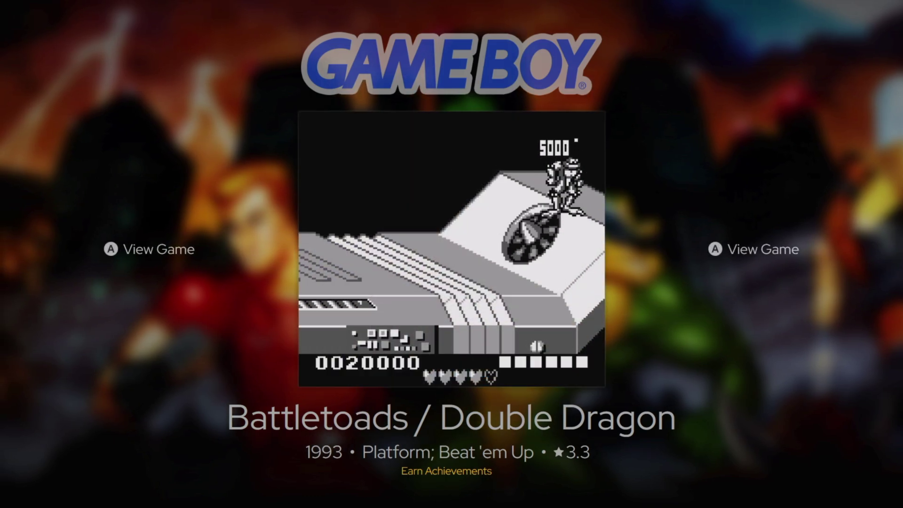
# Exit the Battletoads / Double Dragon screensaver back to Platforms and leave it idle
pyautogui.press('Escape')
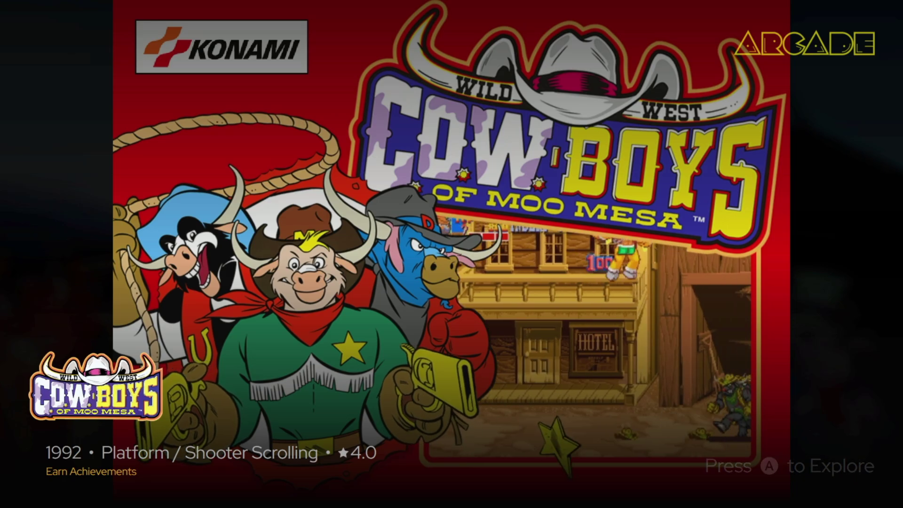
# Exit the Moo Mesa screensaver and open Options from the System Menu
pyautogui.press('Escape')
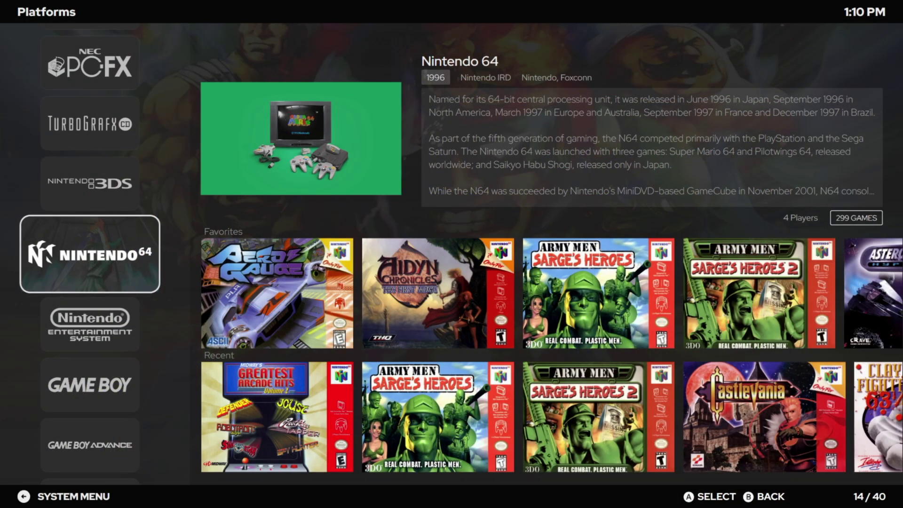
pyautogui.press('Escape')
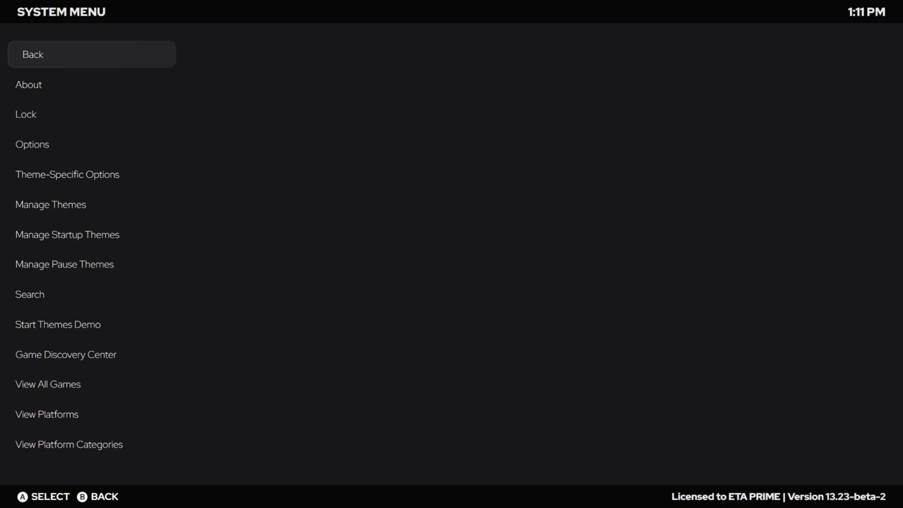
pyautogui.press('Down')
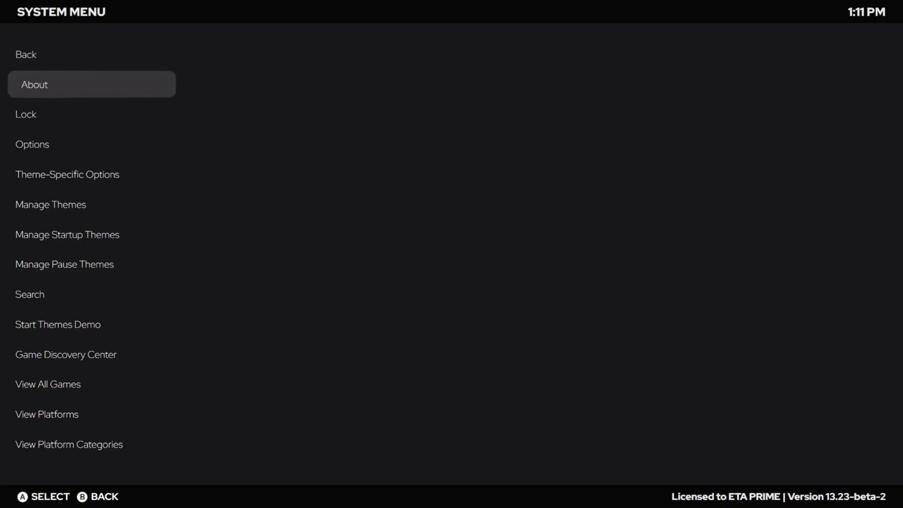
pyautogui.press('Down')
pyautogui.press('Down')
pyautogui.press('Up')
pyautogui.press('Down')
pyautogui.press('Return')
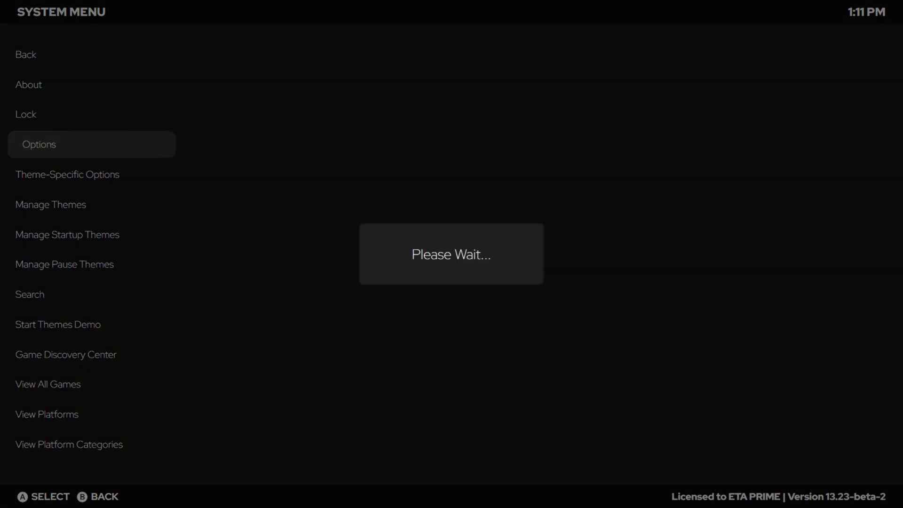
# Map Start Screensaver to the H key in Keyboard Mappings and back out
pyautogui.press('Down')
pyautogui.press('Down')
pyautogui.press('Down')
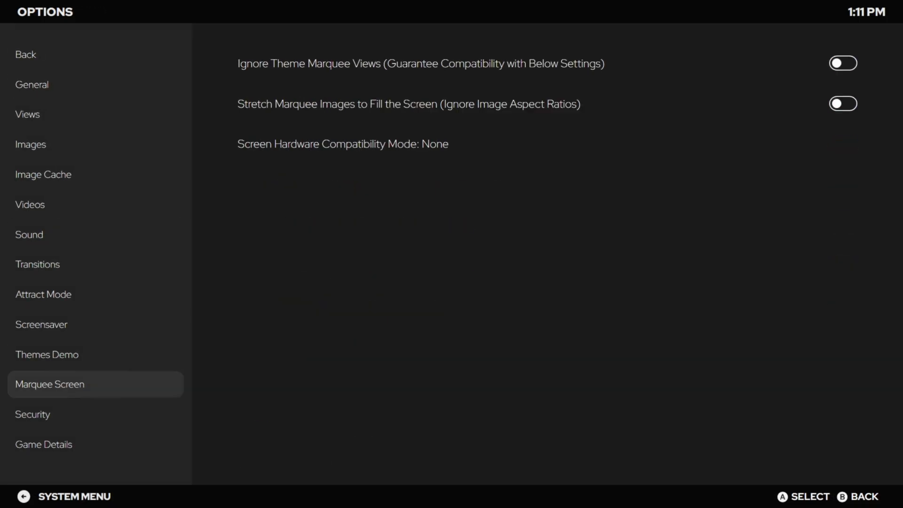
pyautogui.press('Down')
pyautogui.press('Down')
pyautogui.press('Down')
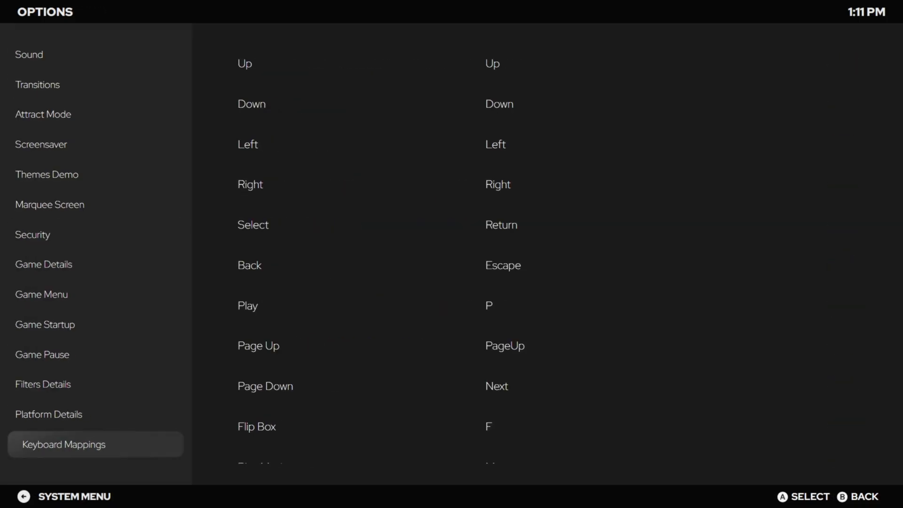
pyautogui.press('Right')
pyautogui.press('Down')
pyautogui.press('Down')
pyautogui.press('Down')
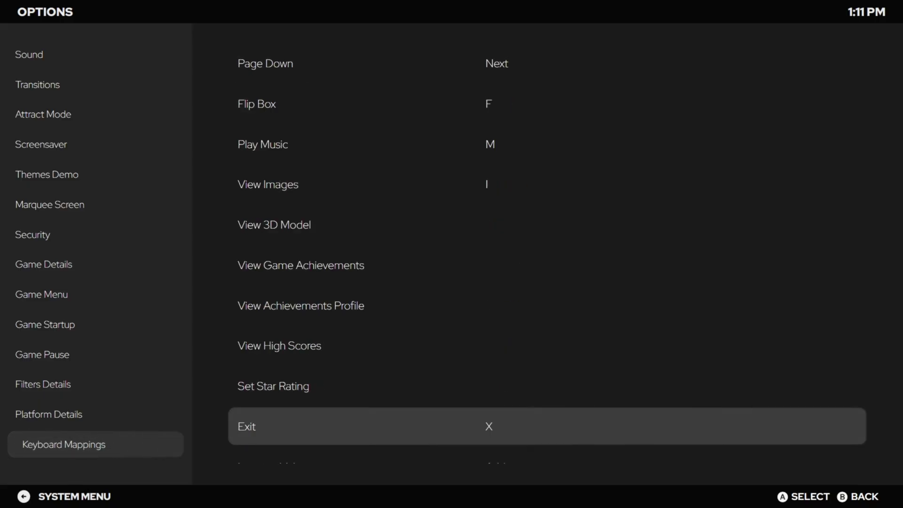
pyautogui.press('Down')
pyautogui.press('Down')
pyautogui.press('Down')
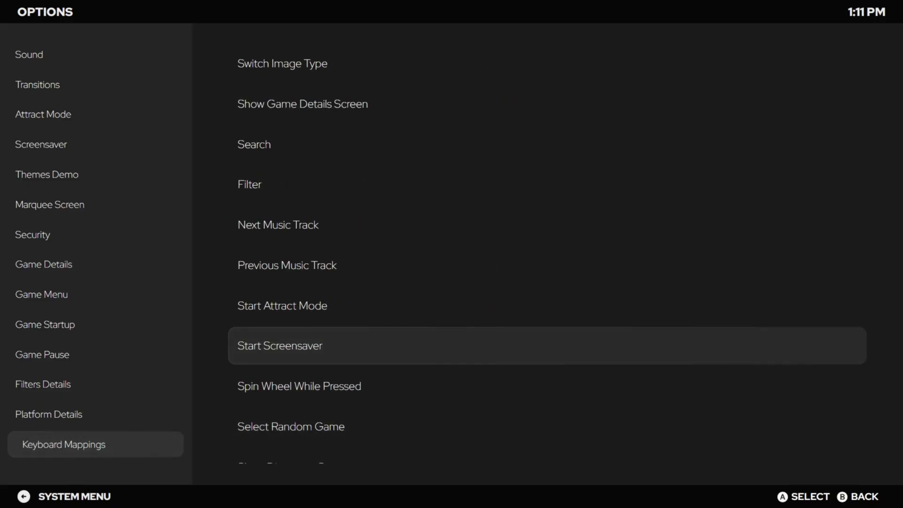
pyautogui.press('Escape')
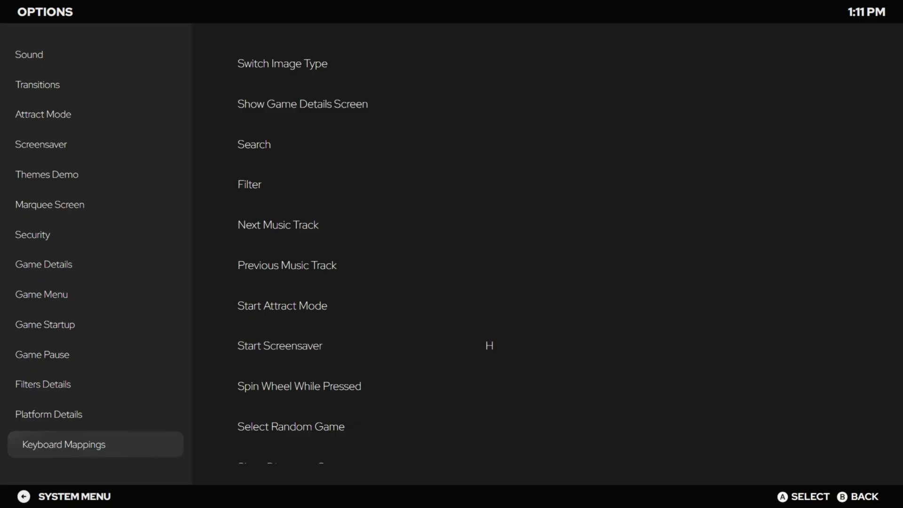
pyautogui.press('Escape')
pyautogui.press('Escape')
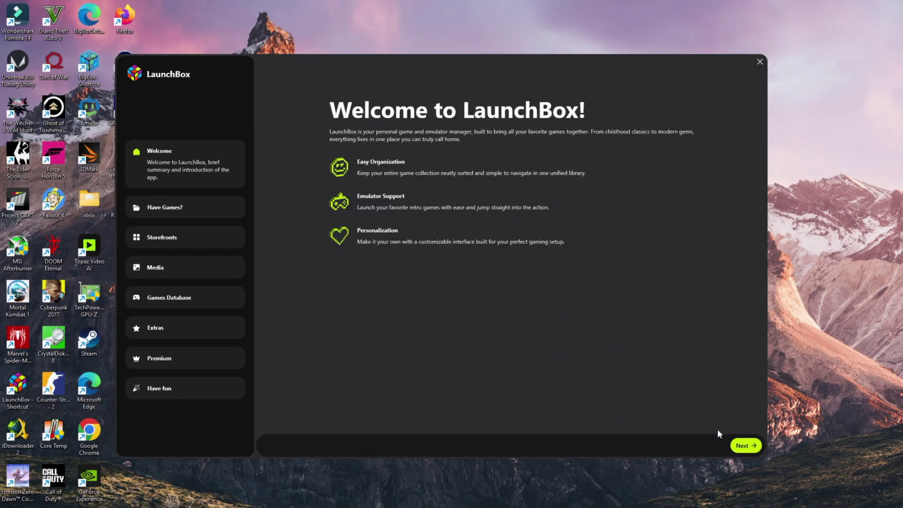
# Past the welcome page, add the Desktop > LB > Games folder as the game source
pyautogui.click(745, 445)
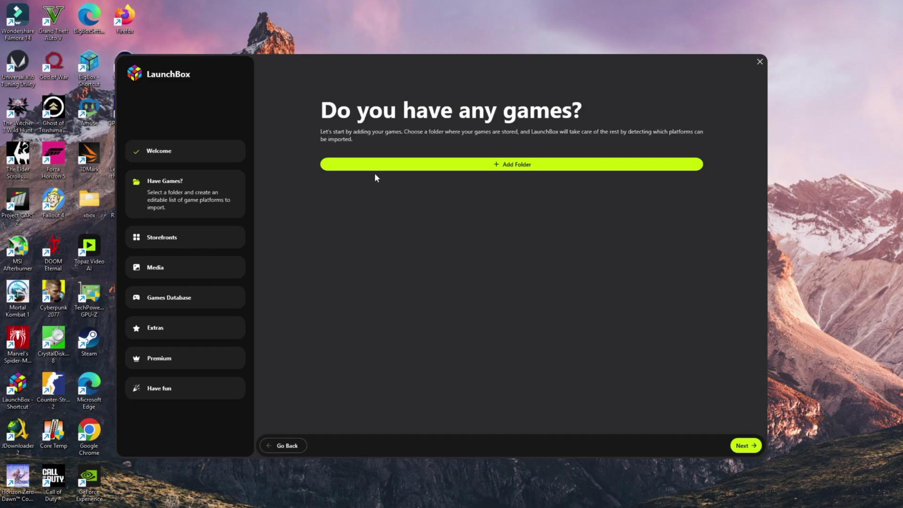
pyautogui.click(523, 164)
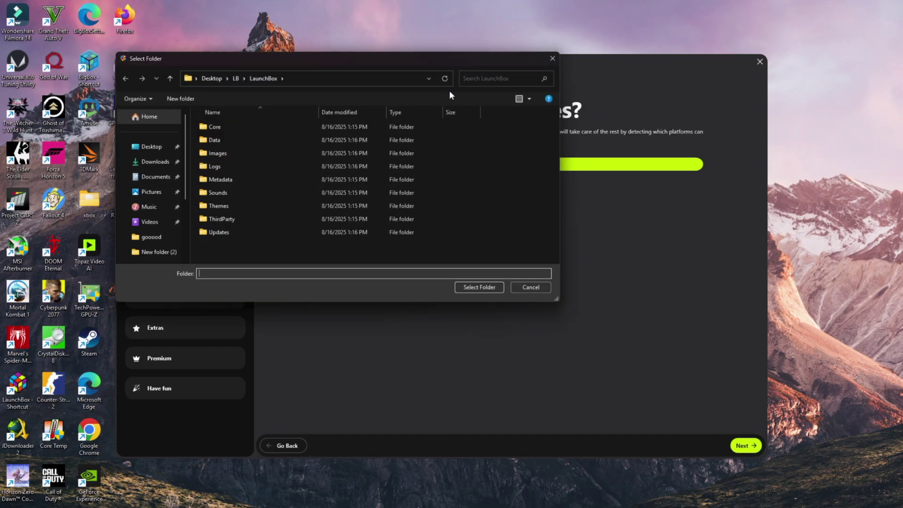
pyautogui.click(151, 146)
pyautogui.doubleClick(242, 140)
pyautogui.click(329, 127)
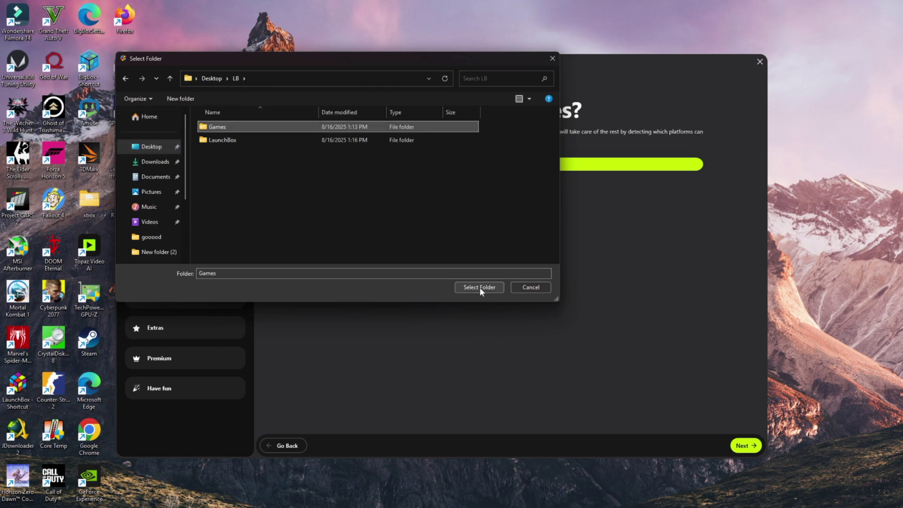
pyautogui.click(480, 287)
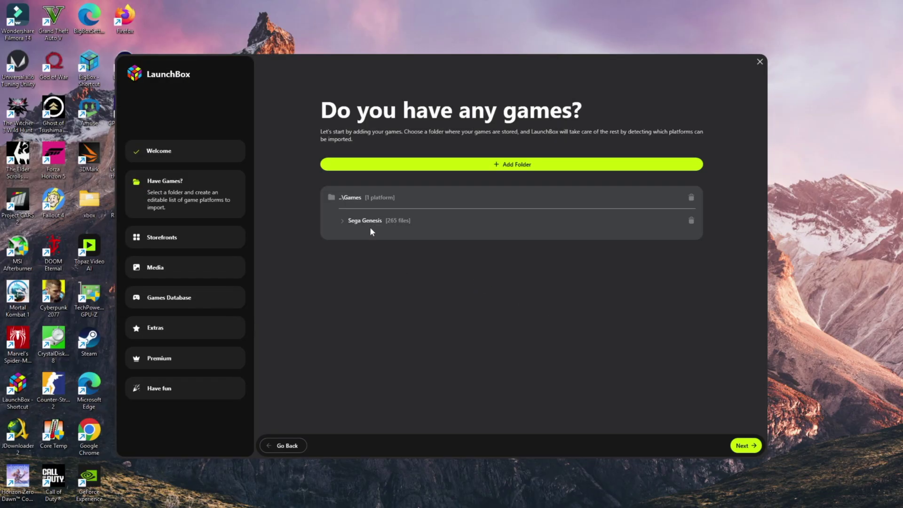
# Advance the setup wizard from the folder step to the storefronts page
pyautogui.click(744, 446)
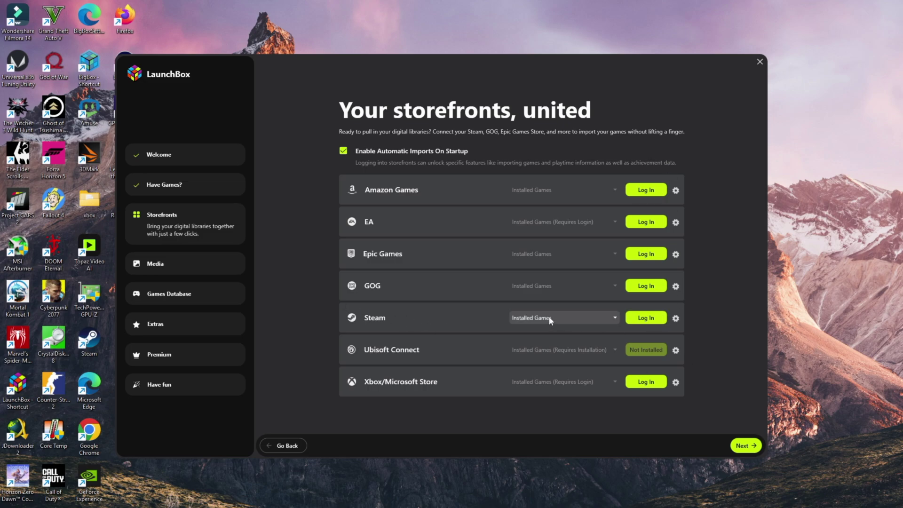
# On the Media step, tick Box - Back, Box - Spine and Box - Full artwork
pyautogui.click(751, 448)
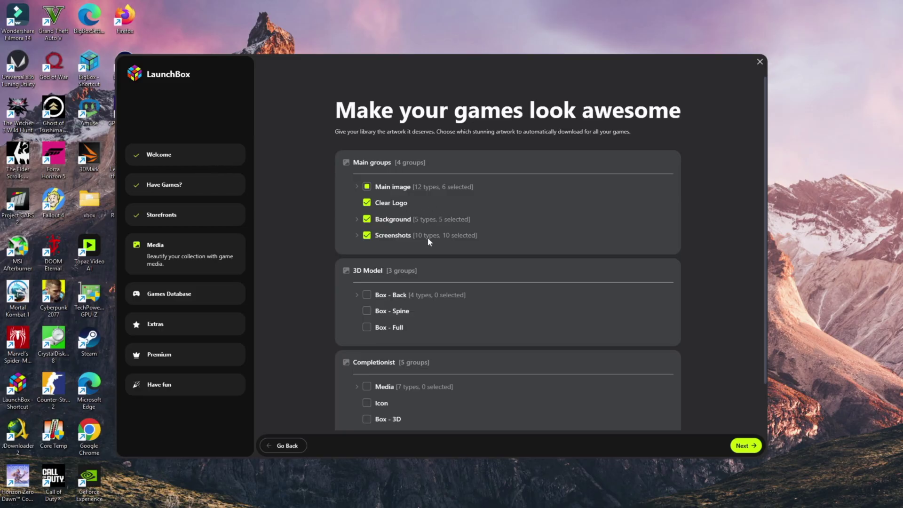
pyautogui.scroll(-1, 483, 326)
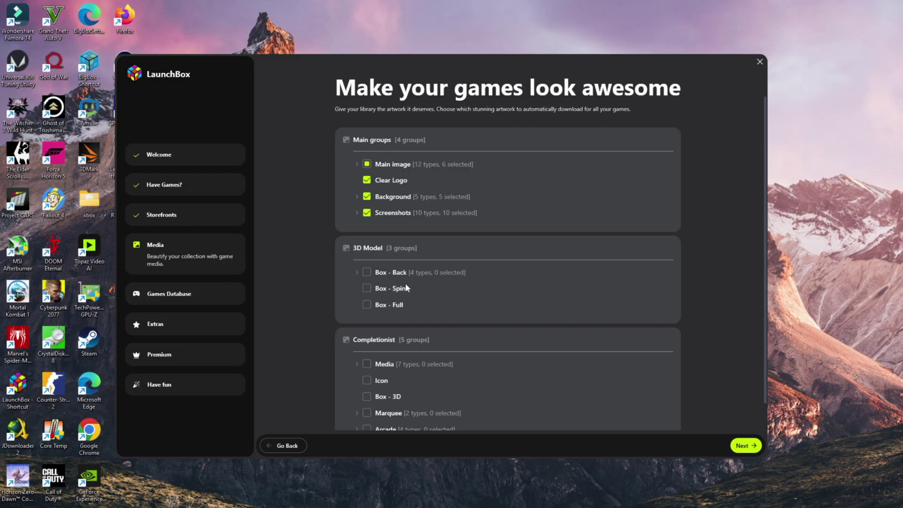
pyautogui.click(366, 272)
pyautogui.click(367, 288)
pyautogui.click(367, 304)
# Expand and then collapse the Completionist Media artwork types
pyautogui.scroll(-1, 482, 303)
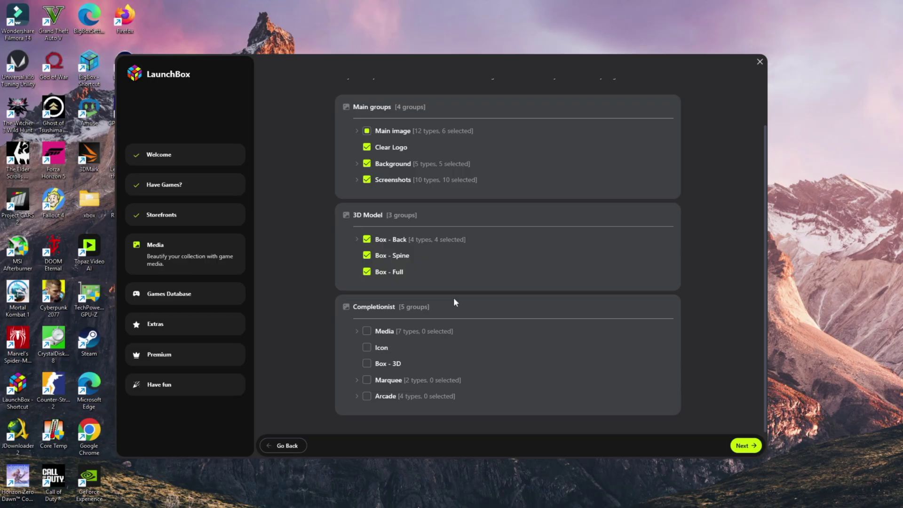
pyautogui.click(357, 332)
pyautogui.scroll(-1, 398, 359)
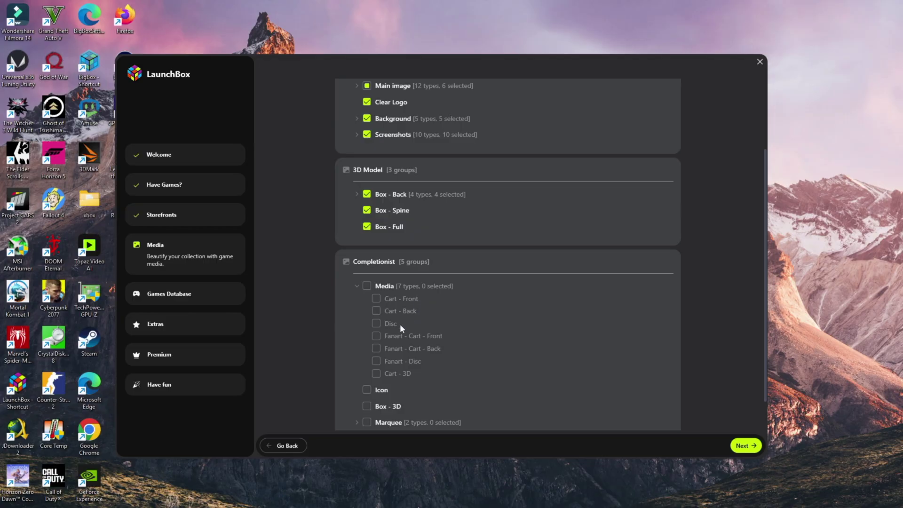
pyautogui.click(357, 286)
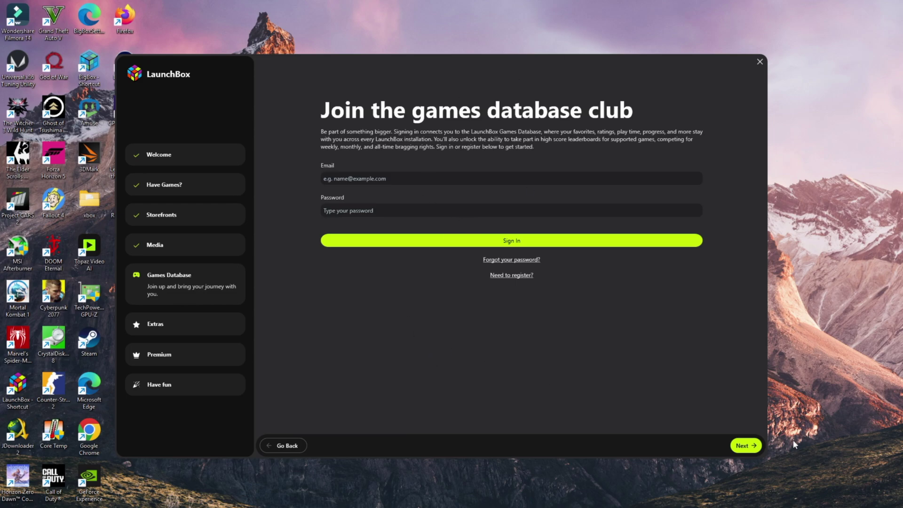
# Skip the Games Database sign-in and leave leaderboards and RetroAchievements unchecked on Extras
pyautogui.click(745, 446)
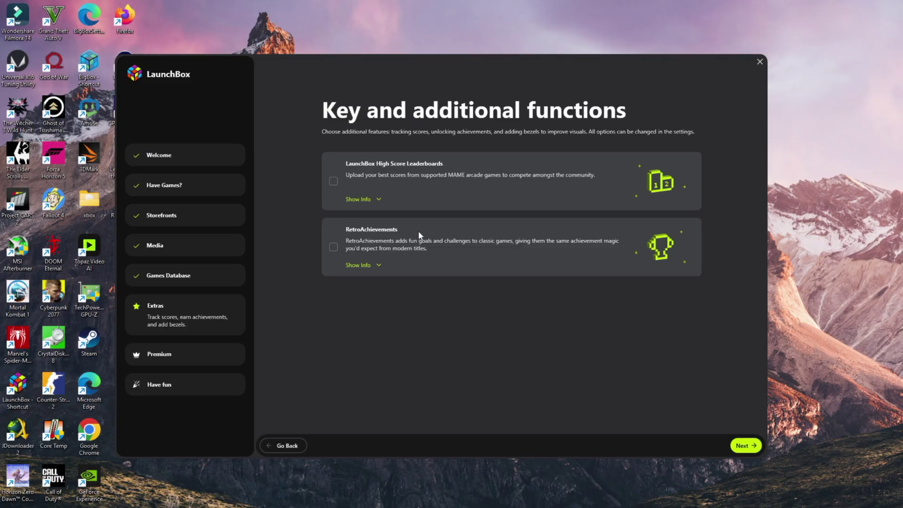
pyautogui.click(746, 445)
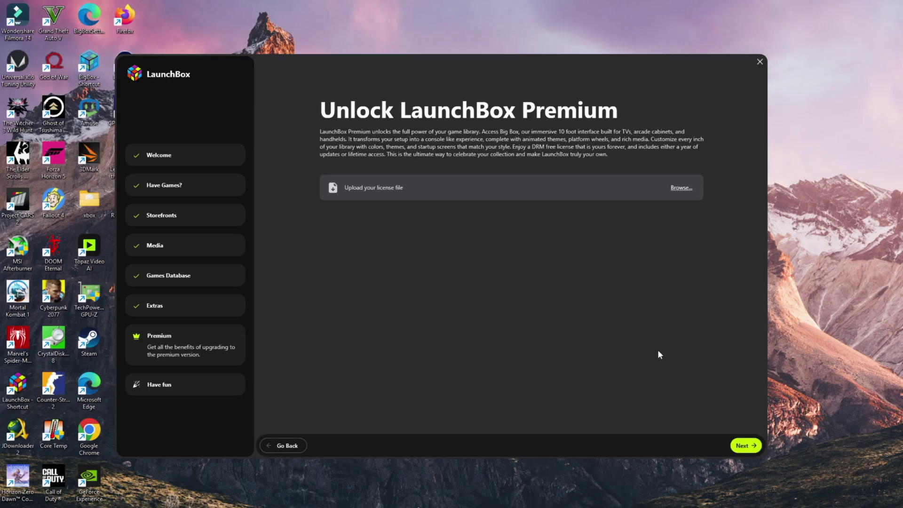
# Finish the wizard so LaunchBox imports the 139 games and downloads 390 media items
pyautogui.click(760, 445)
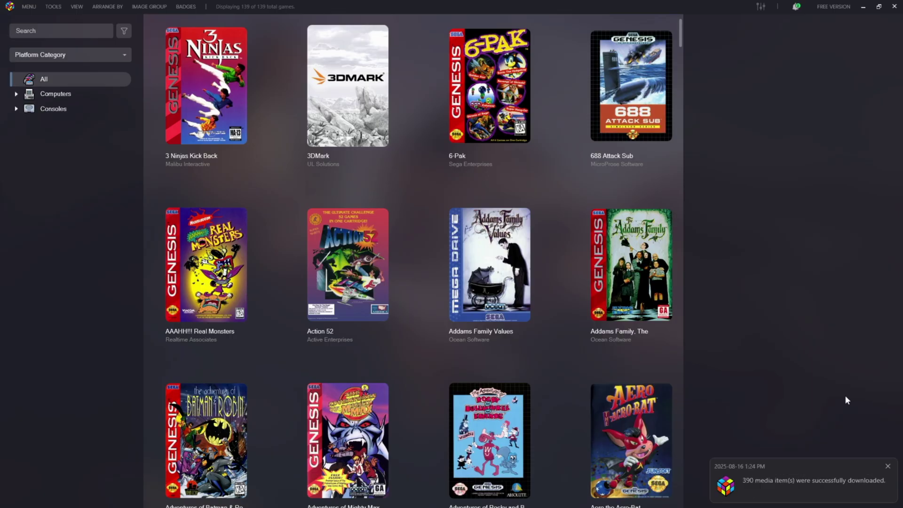
# Filter the platform tree to Windows games, then to the 133 Sega Genesis games
pyautogui.click(16, 94)
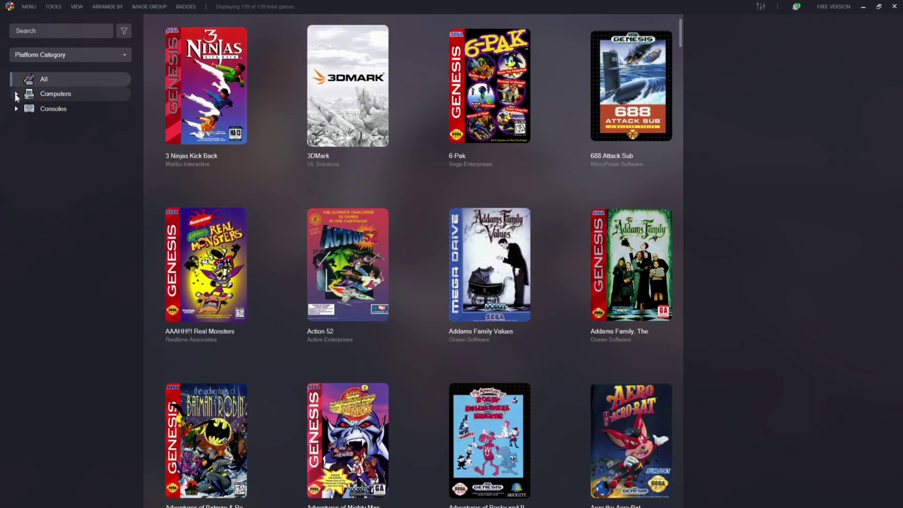
pyautogui.click(60, 110)
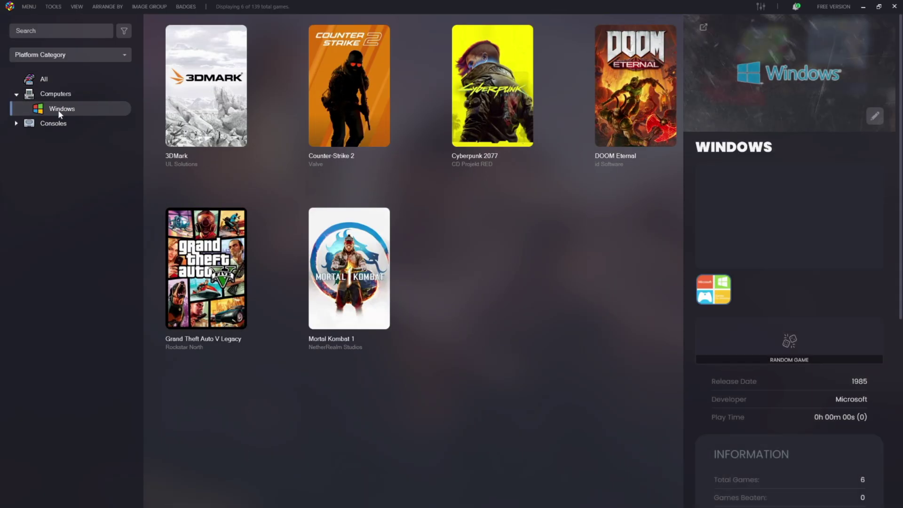
pyautogui.click(16, 124)
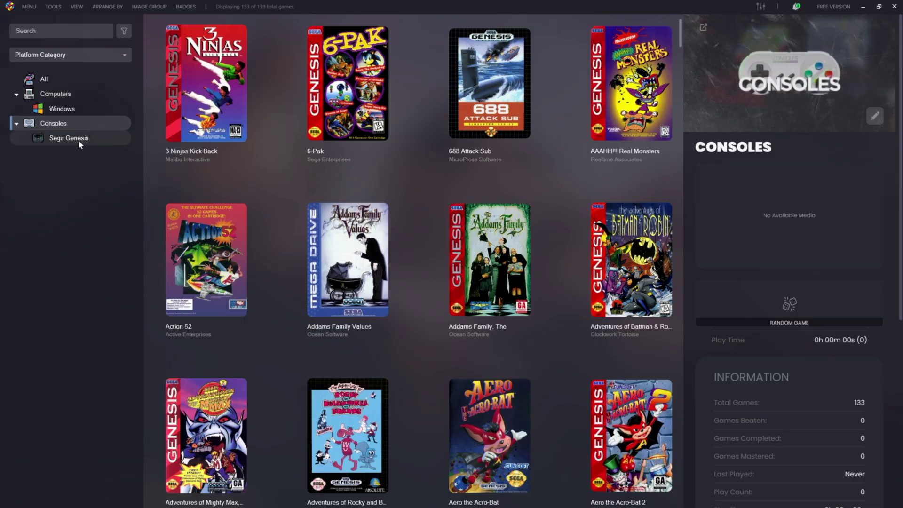
pyautogui.click(72, 137)
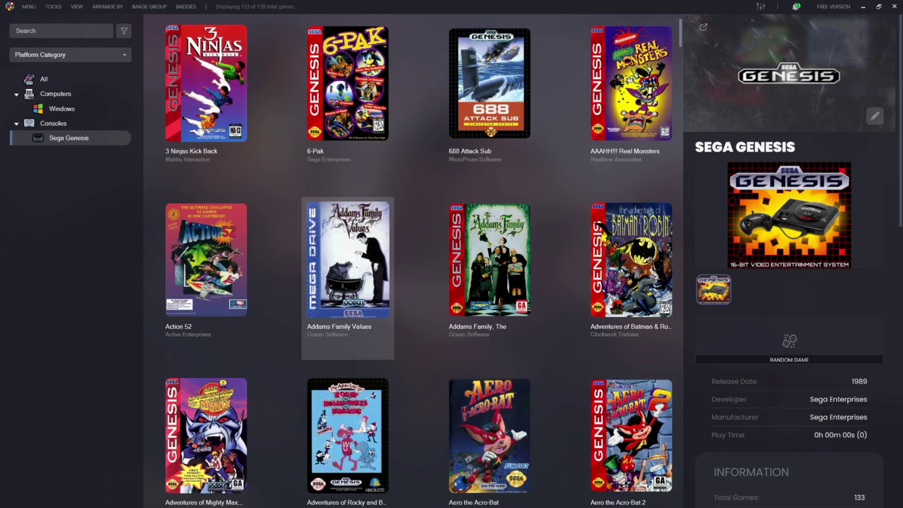
# Close LaunchBox and browse Big Box platforms: Channel F, Final Burn Neo, Vectrex, Odyssey 2
pyautogui.click(894, 6)
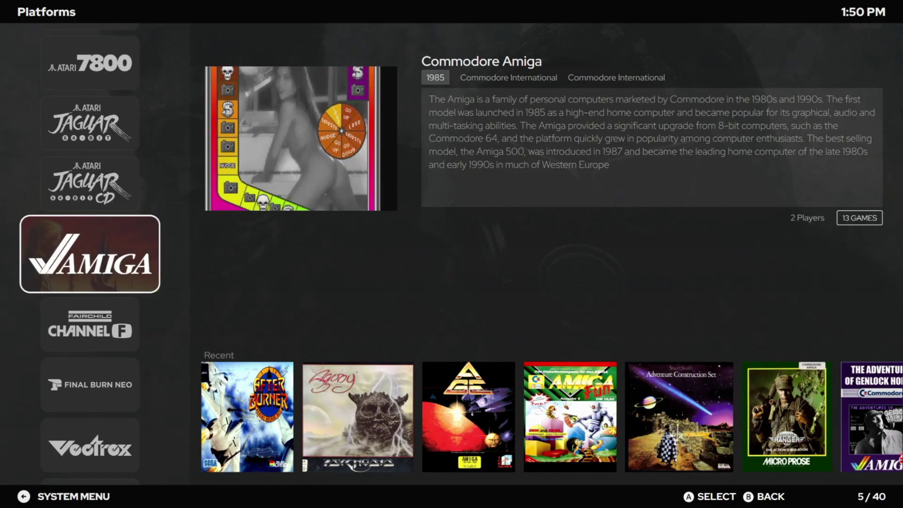
pyautogui.press('Down')
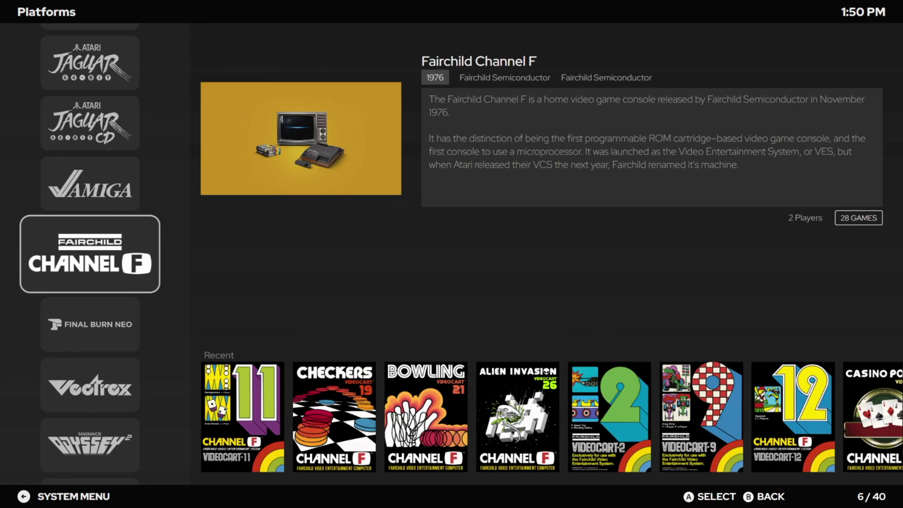
pyautogui.press('Down')
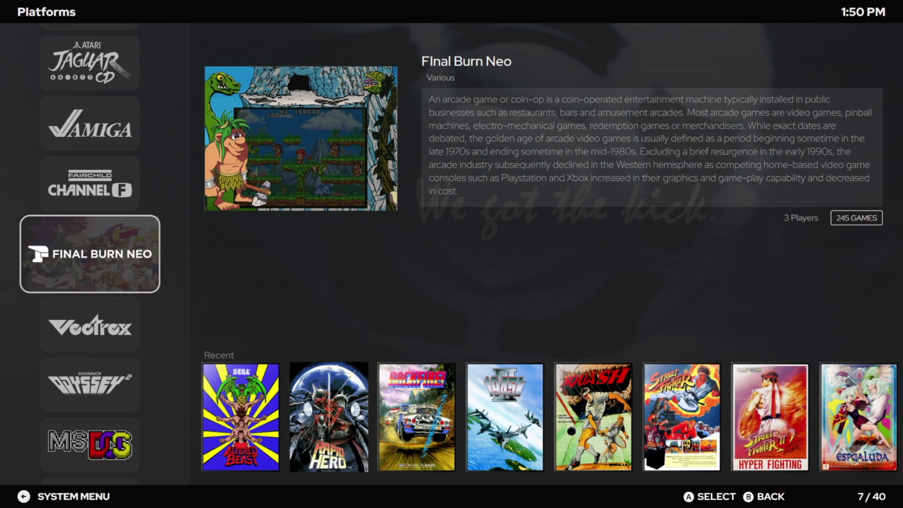
pyautogui.press('Down')
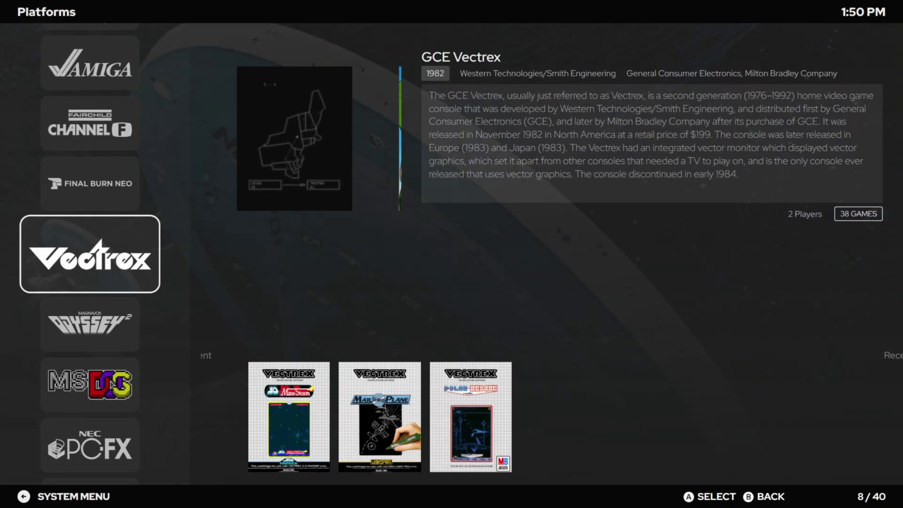
pyautogui.press('Down')
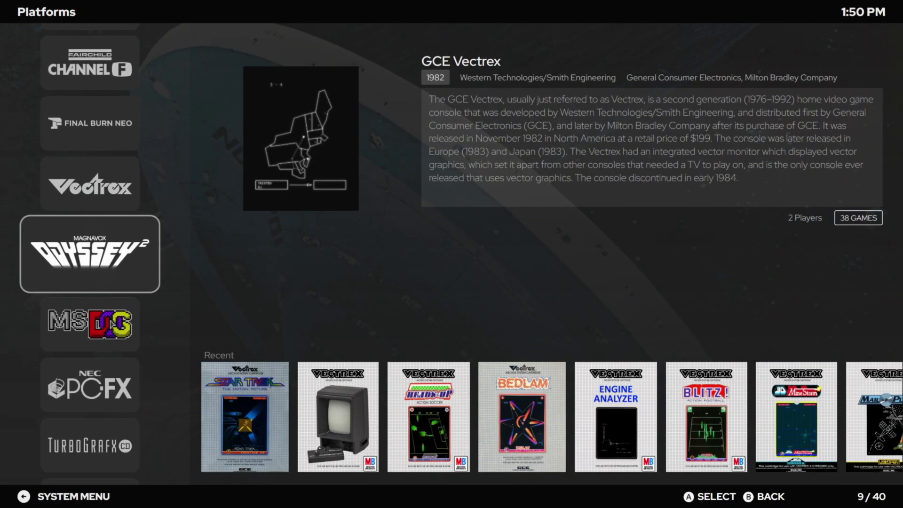